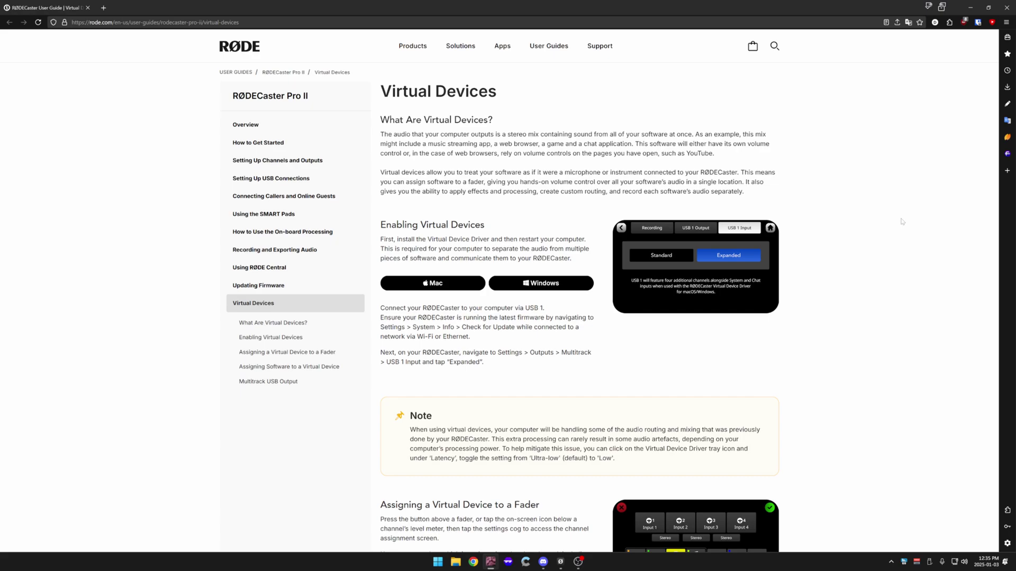
Download the Windows driver zip RODECASTERDriver_WIN_1.0.1.zip from the virtual devices guide.
left_click(540, 284)
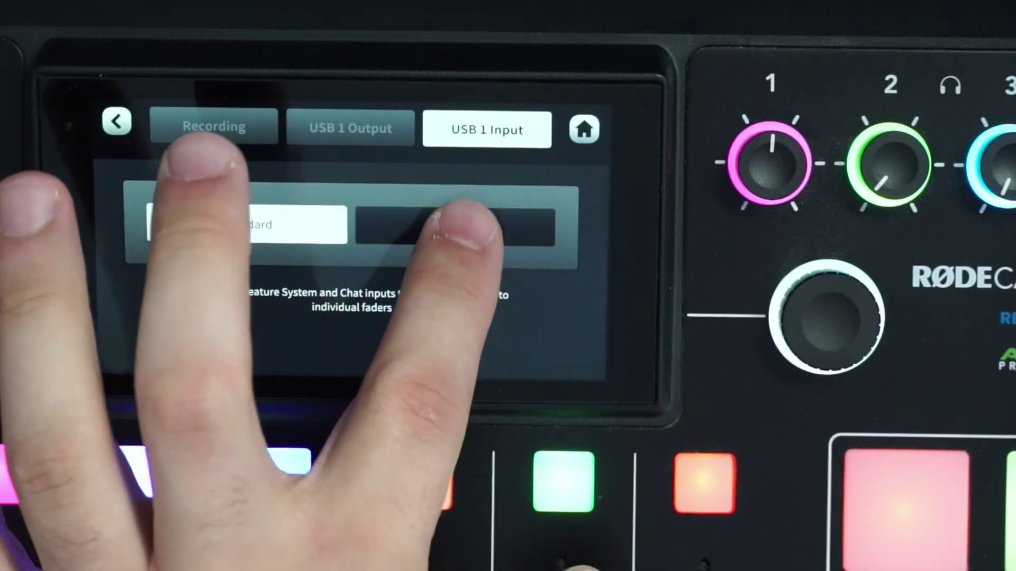
Switch the USB 1 Input multitrack mode to Expanded.
left_click(455, 227)
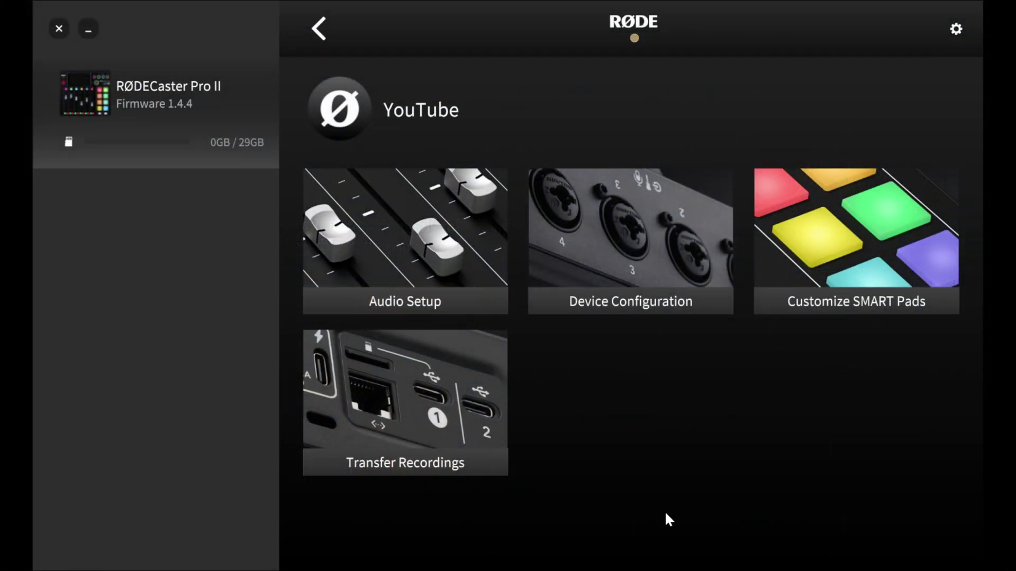
left_click(613, 249)
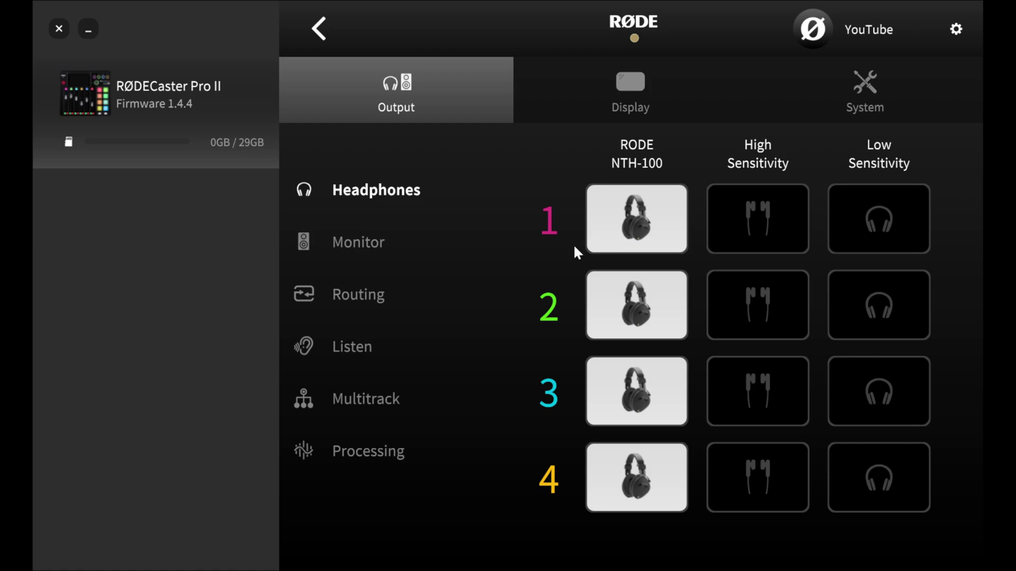
left_click(380, 407)
left_click(910, 171)
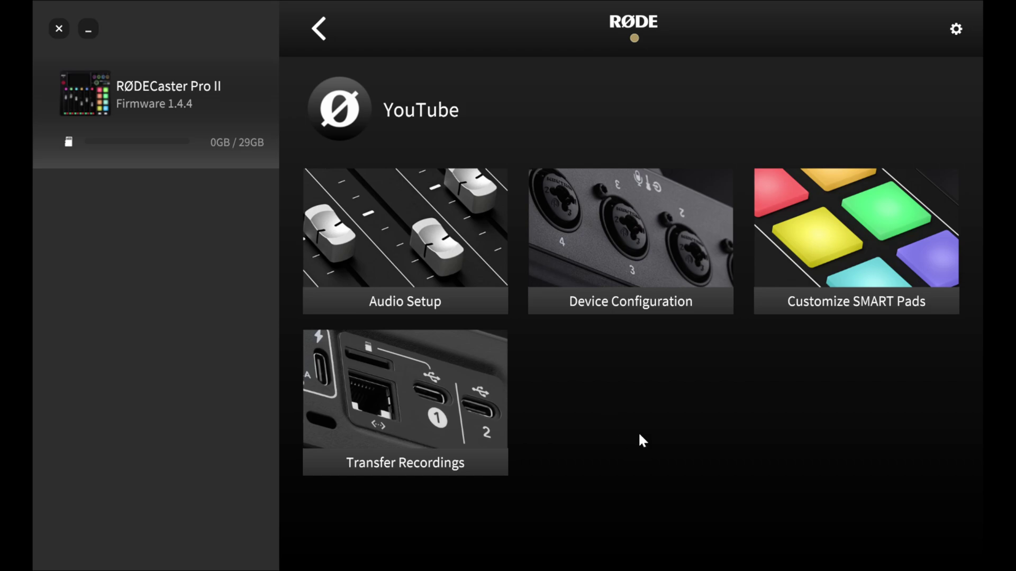
In Audio Setup, assign Game to the Bluetooth channel strip and Music to strip 4.
left_click(402, 226)
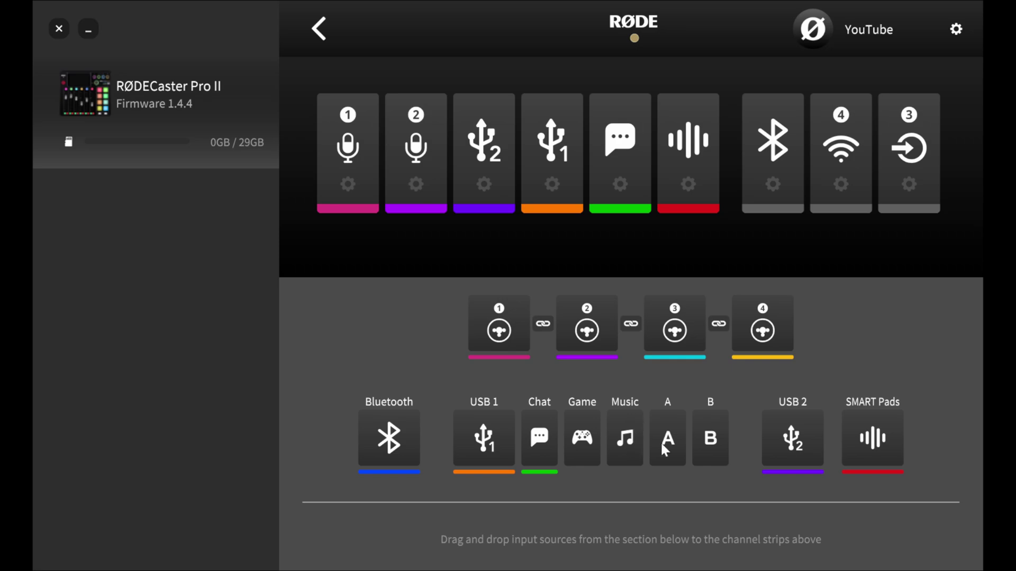
mouse_move(620, 143)
mouse_move(623, 167)
left_click_drag(591, 438, 751, 148)
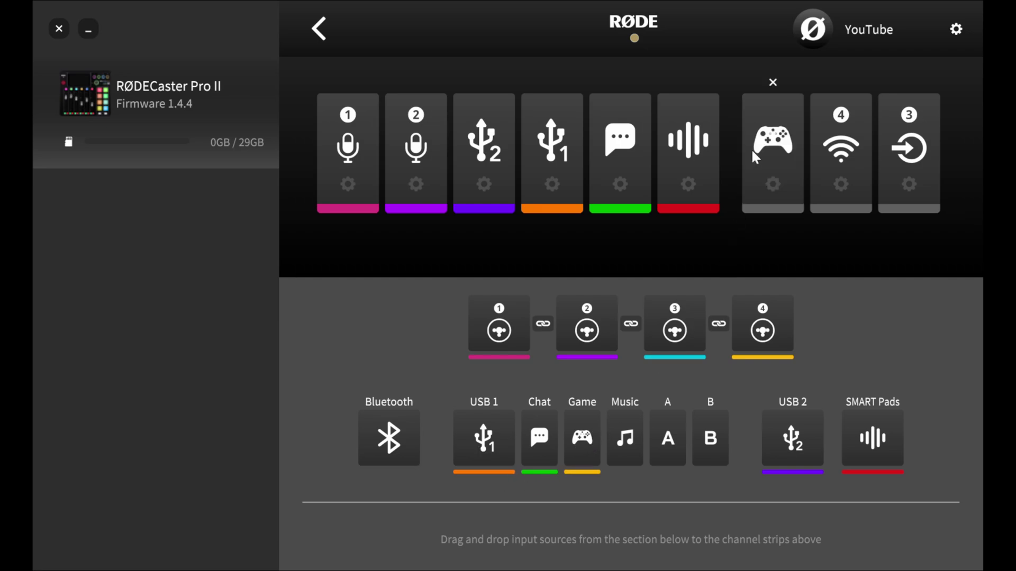
left_click_drag(634, 446, 840, 153)
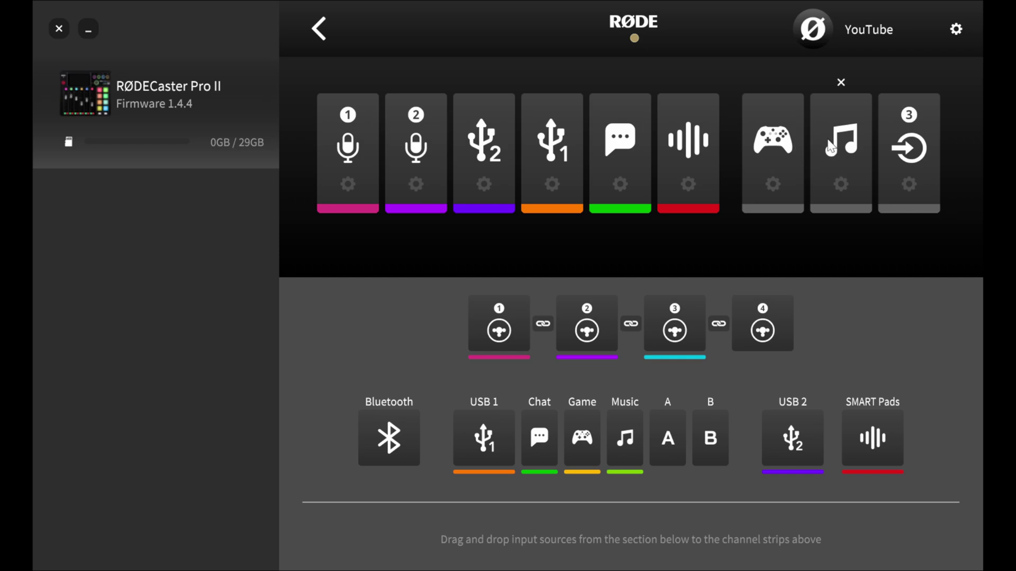
Colour the Game channel strip yellow.
left_click(772, 185)
left_click(911, 169)
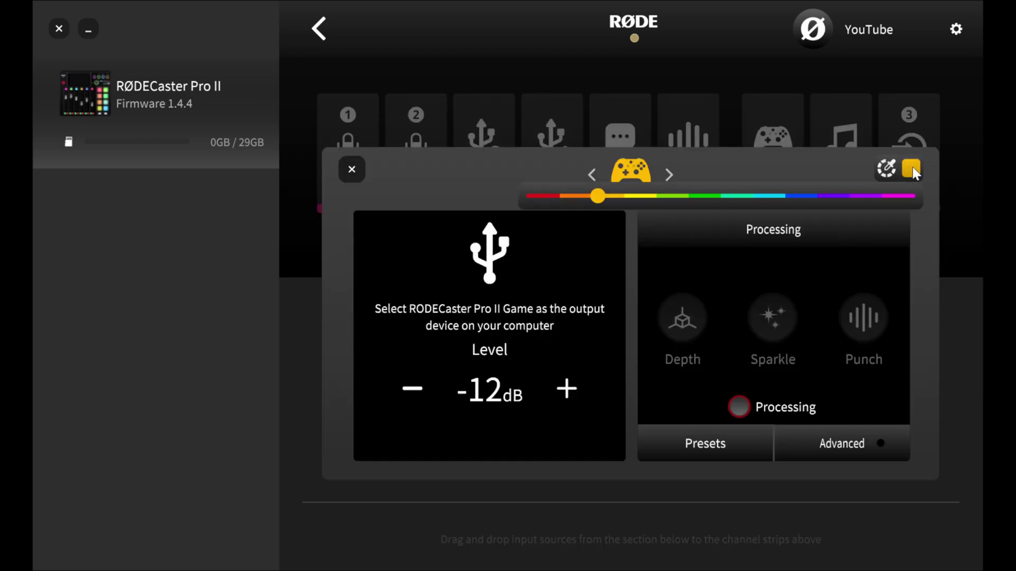
left_click(638, 197)
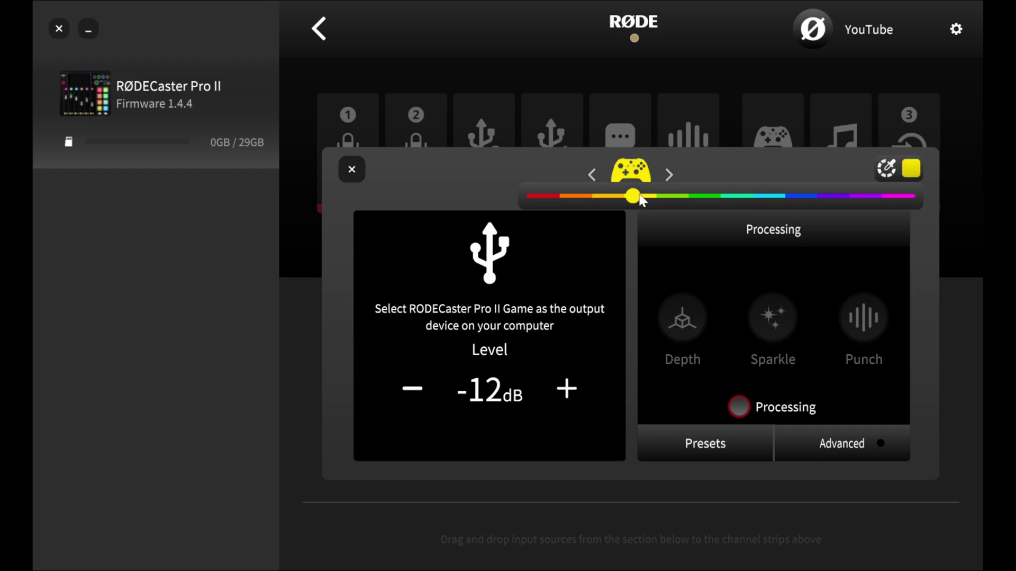
left_click(353, 178)
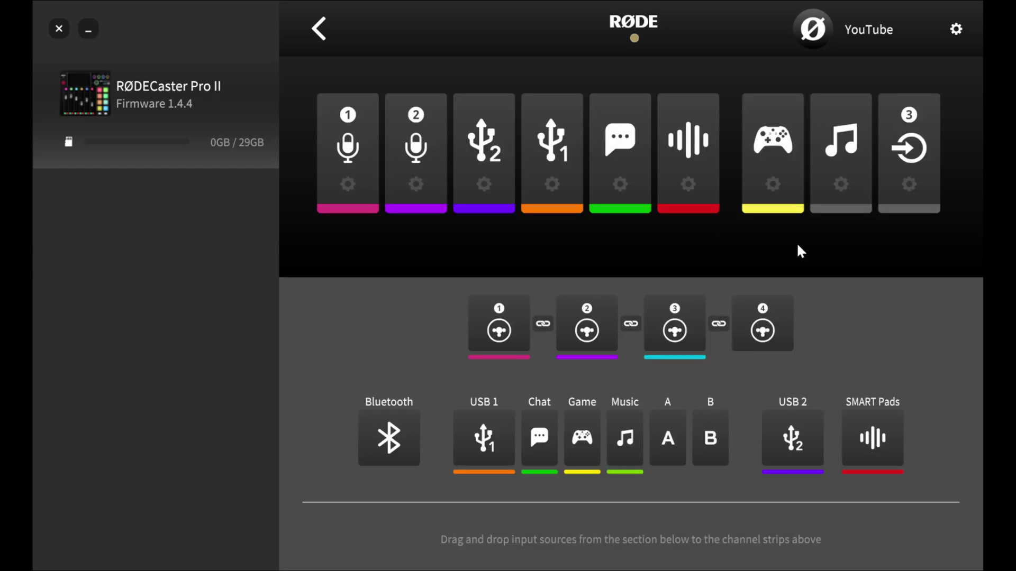
Colour the Music channel strip blue.
left_click(841, 185)
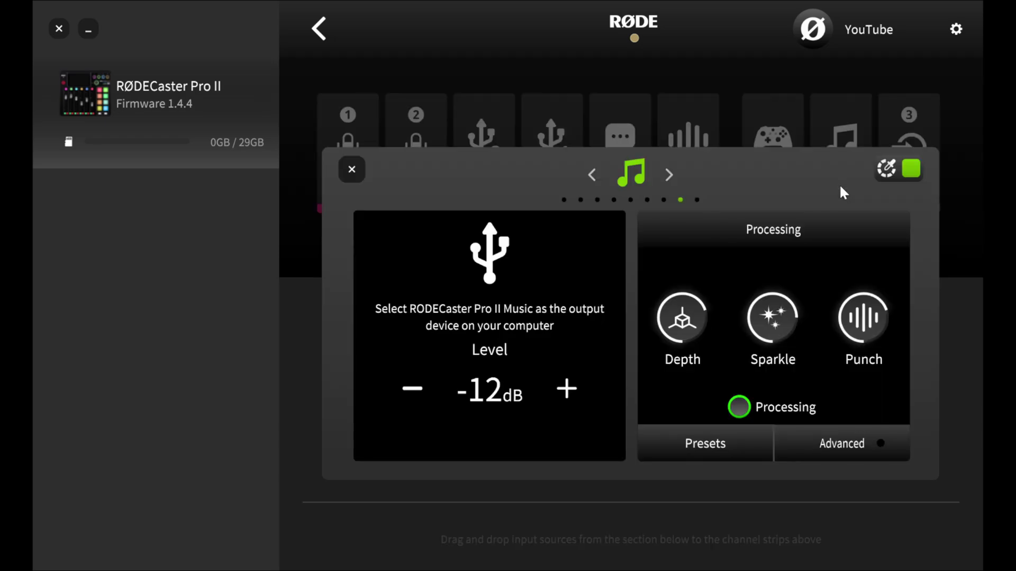
left_click(894, 168)
left_click(785, 196)
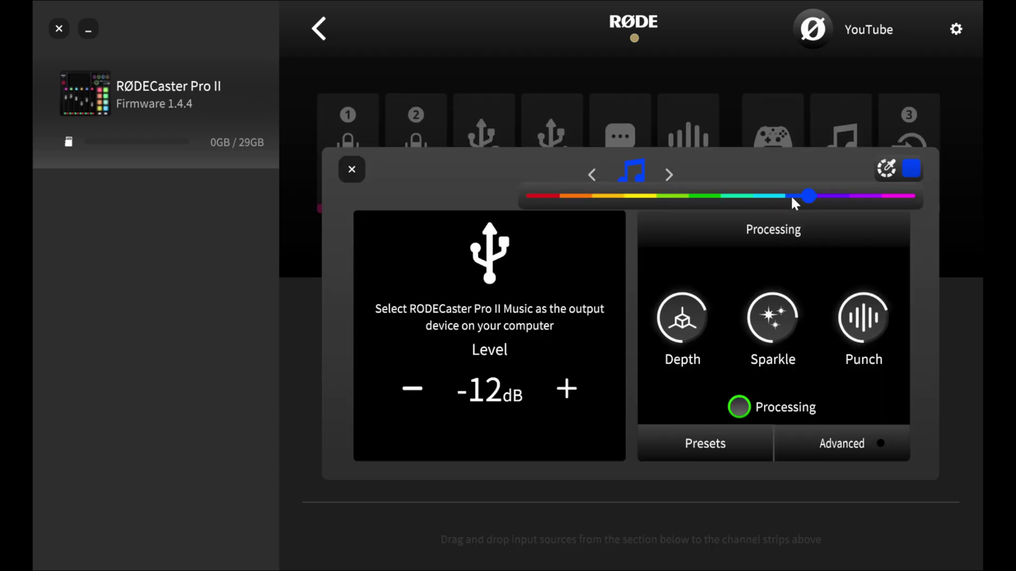
left_click(352, 168)
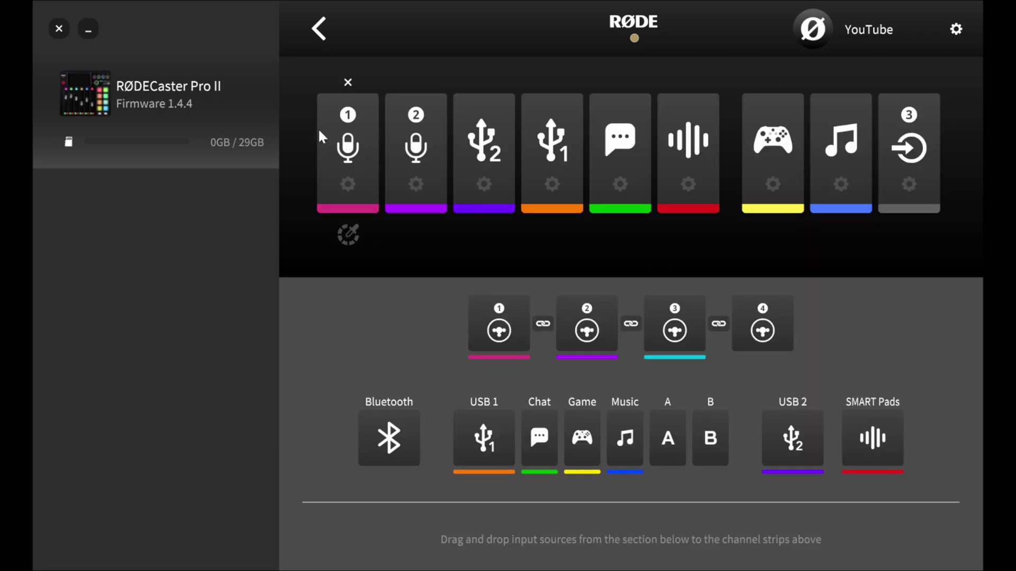
Go to Device Configuration's Routing page and select headphone output 1.
left_click(315, 32)
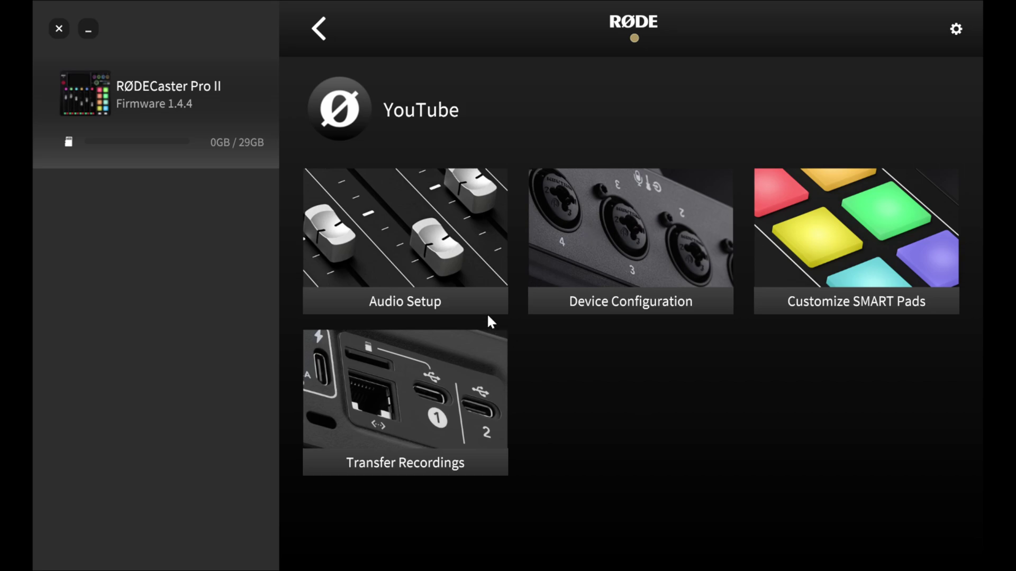
left_click(608, 258)
left_click(389, 294)
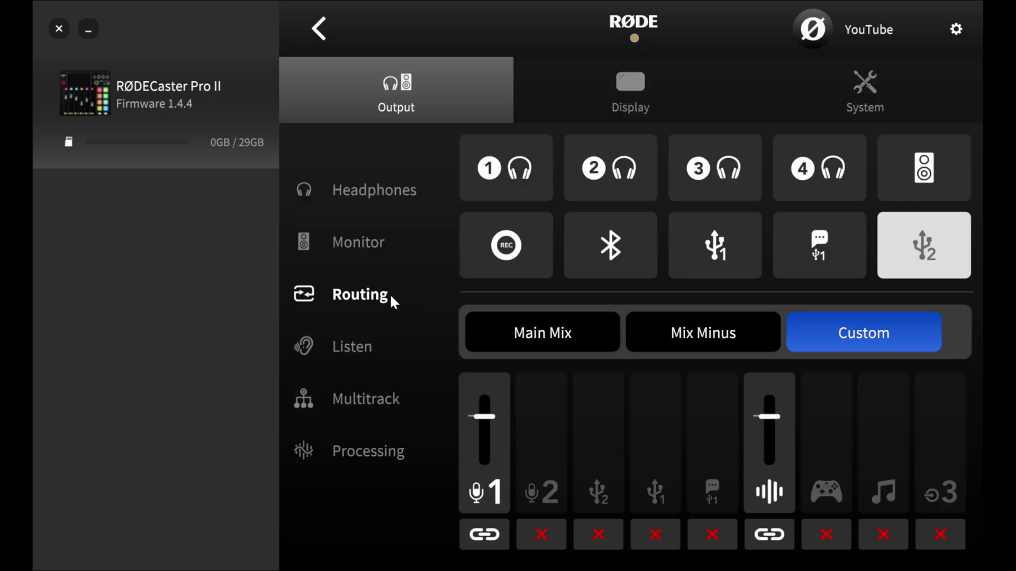
left_click(502, 169)
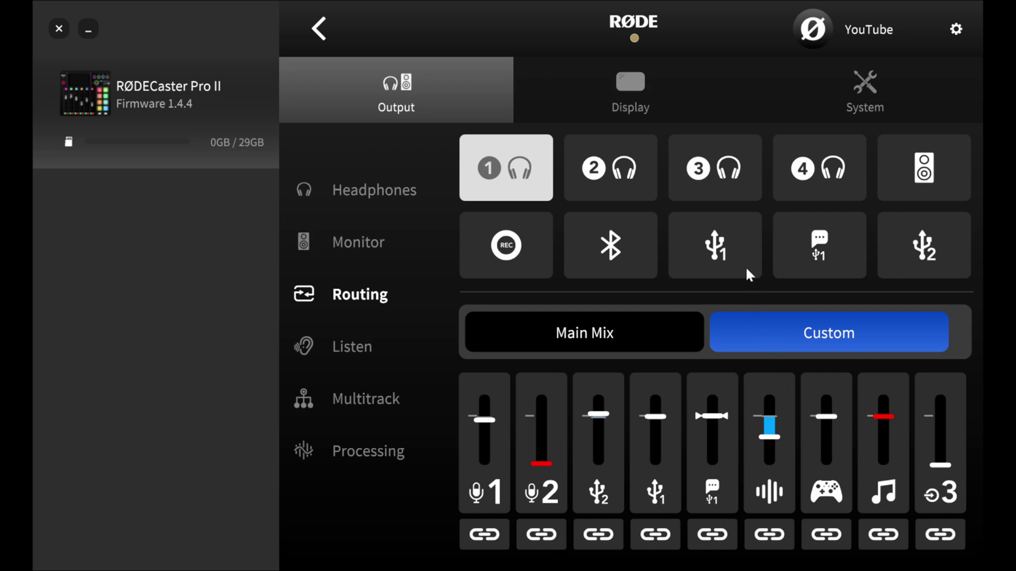
Remove Game and Music from the USB 1 output mix and view the Chat output's routing.
left_click(724, 247)
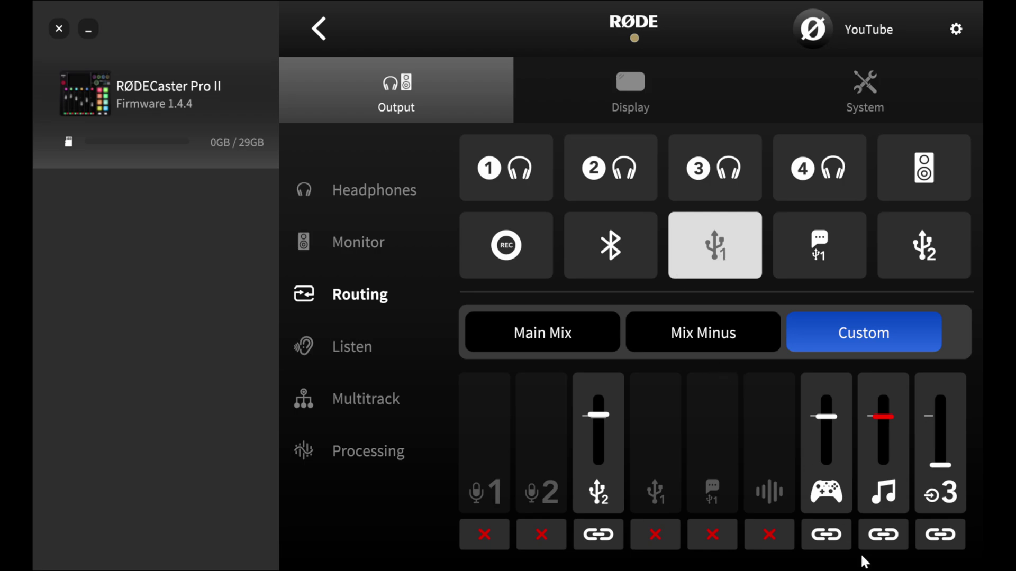
left_click(823, 535)
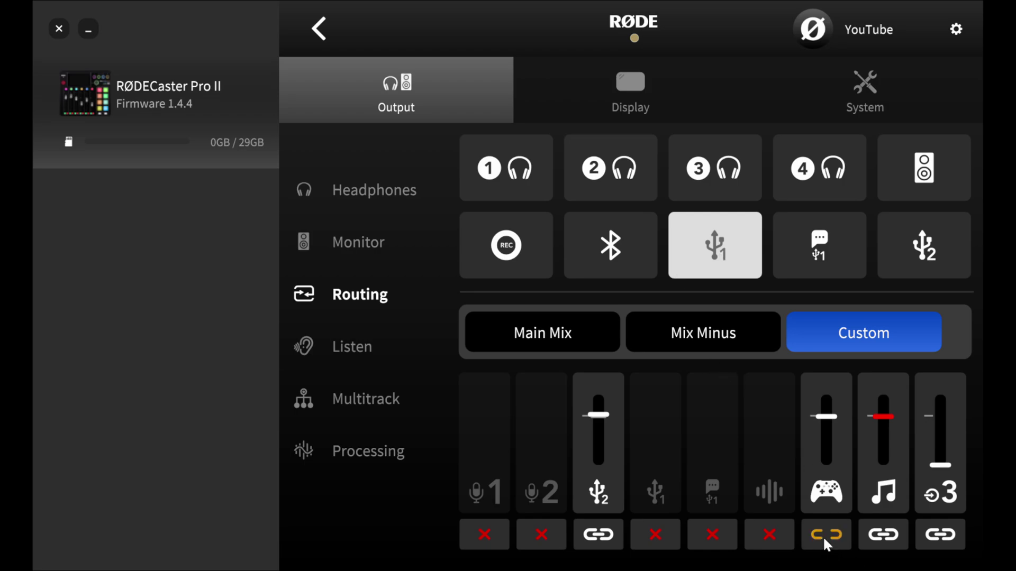
left_click(886, 538)
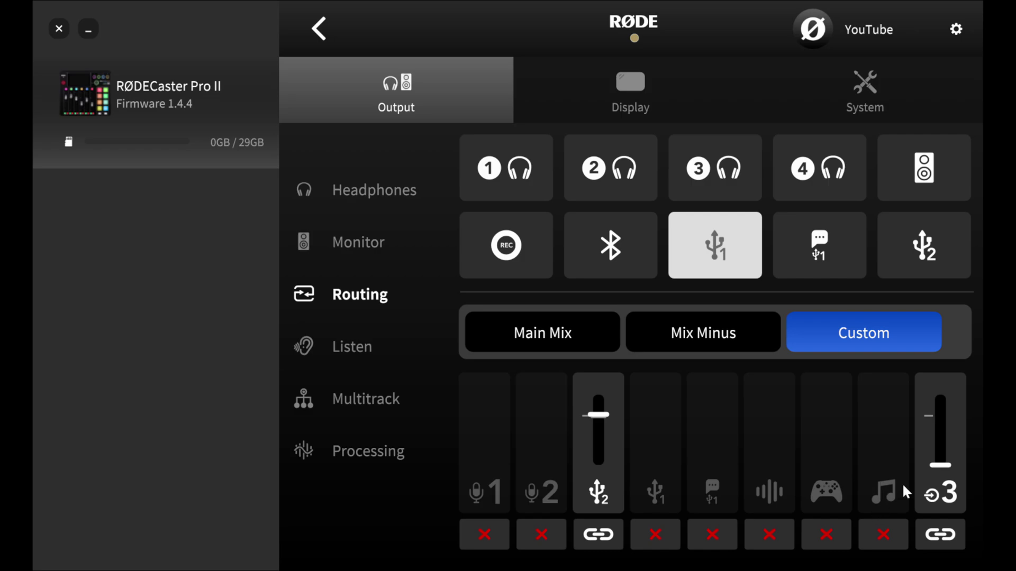
left_click(827, 264)
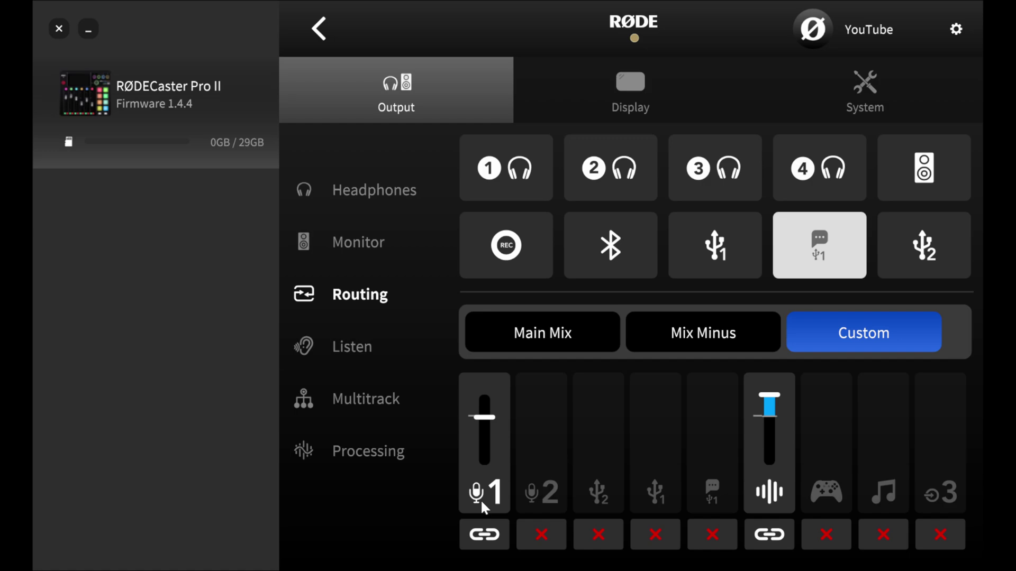
Check USB 1's channel mix, then view the USB 2 output's routing.
left_click(744, 233)
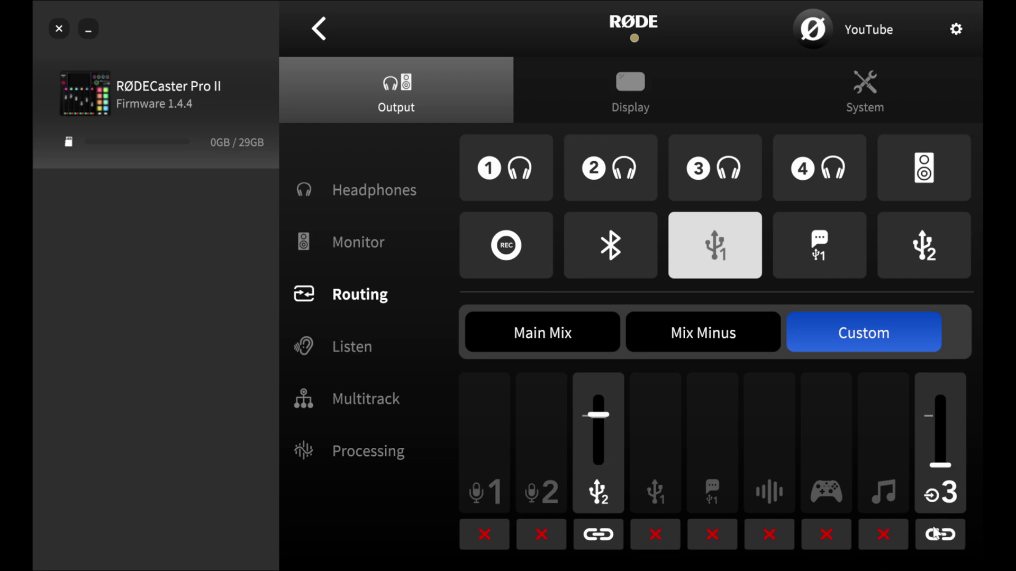
left_click(922, 271)
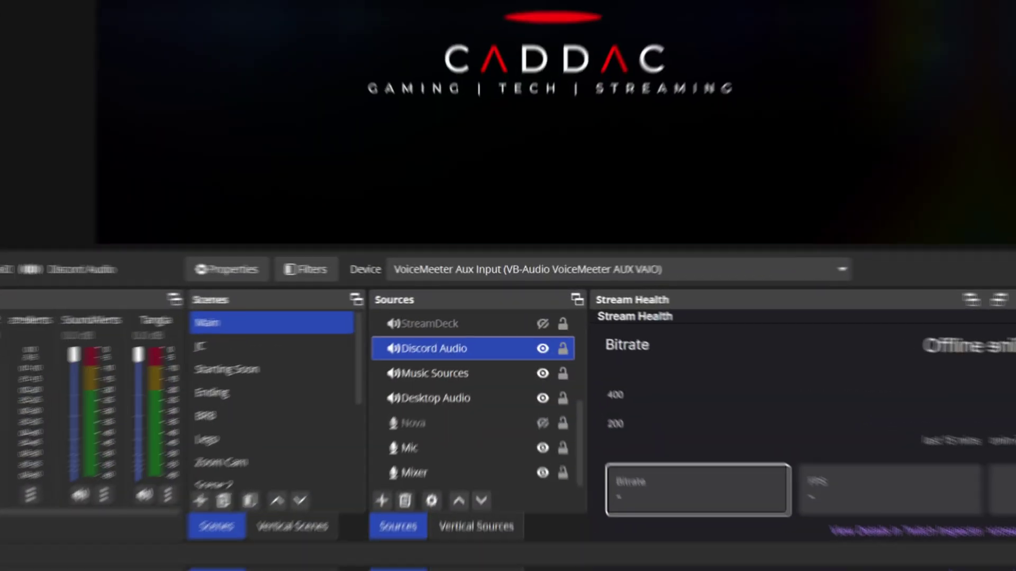
Review the Mixer and Mic sources, then set OBS Desktop Audio to System (RØDECaster).
left_click(451, 485)
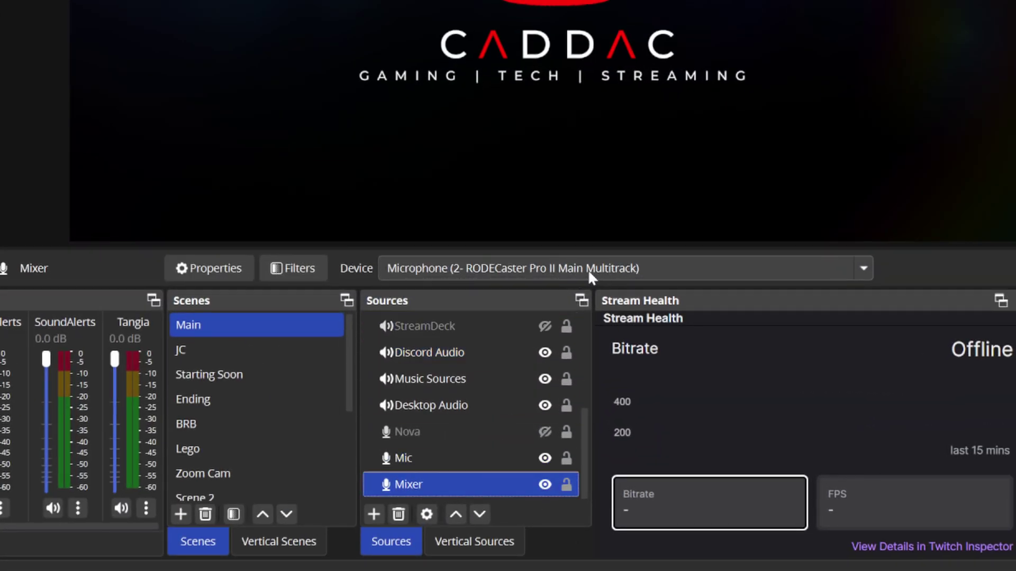
left_click(502, 456)
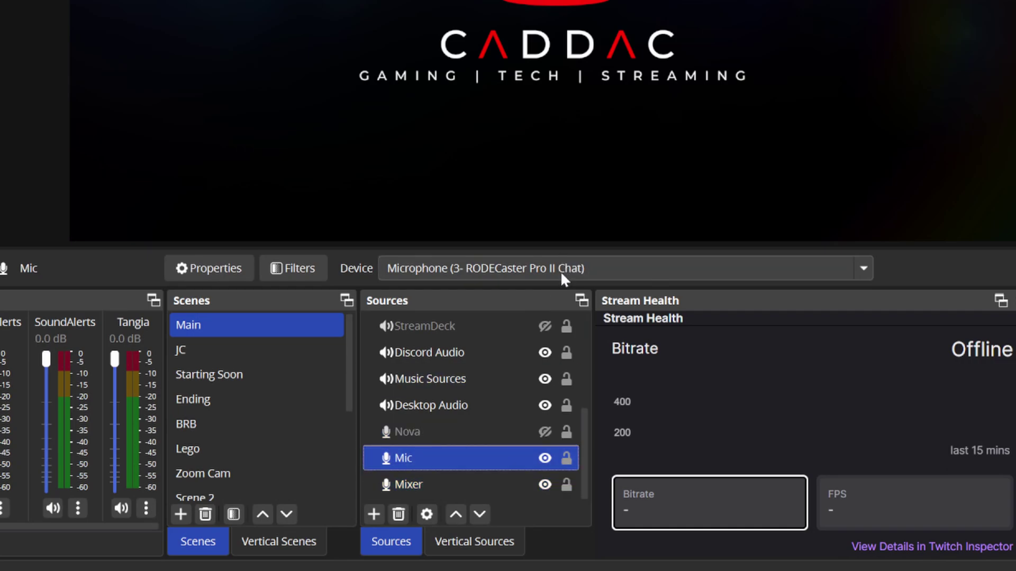
left_click(475, 404)
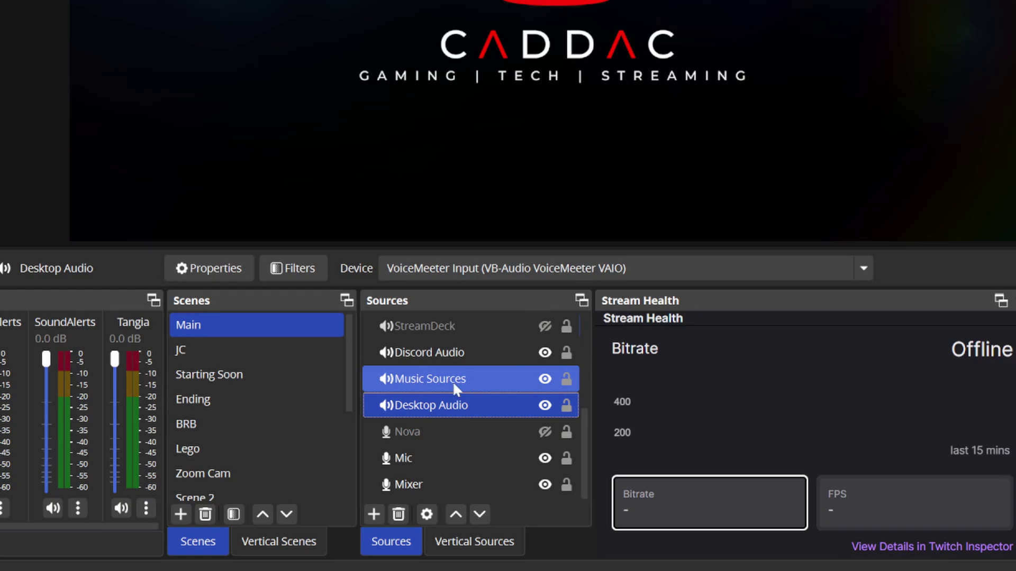
left_click(524, 274)
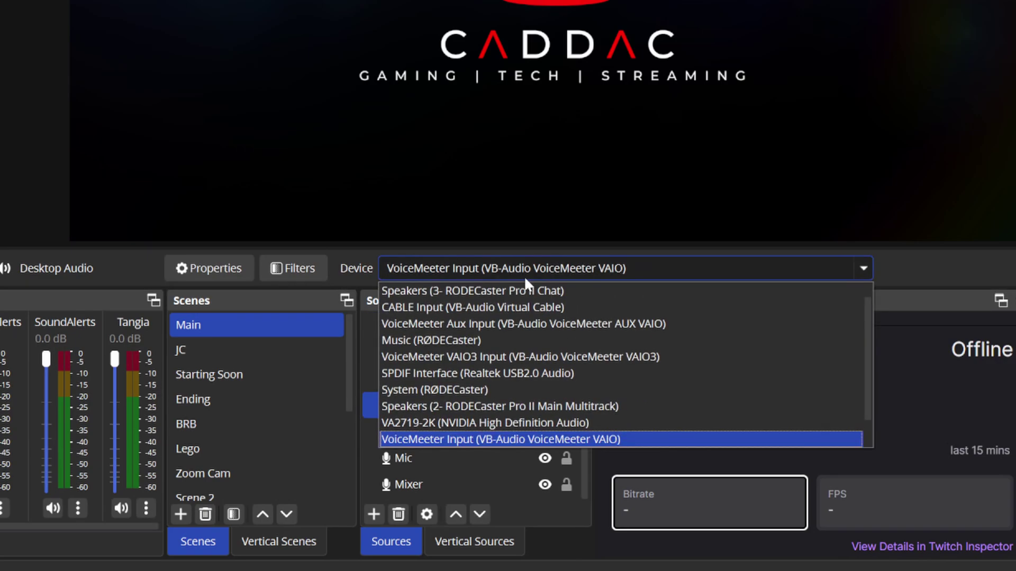
left_click(502, 387)
Capture the Music Sources source from Music (RØDECaster).
left_click(495, 377)
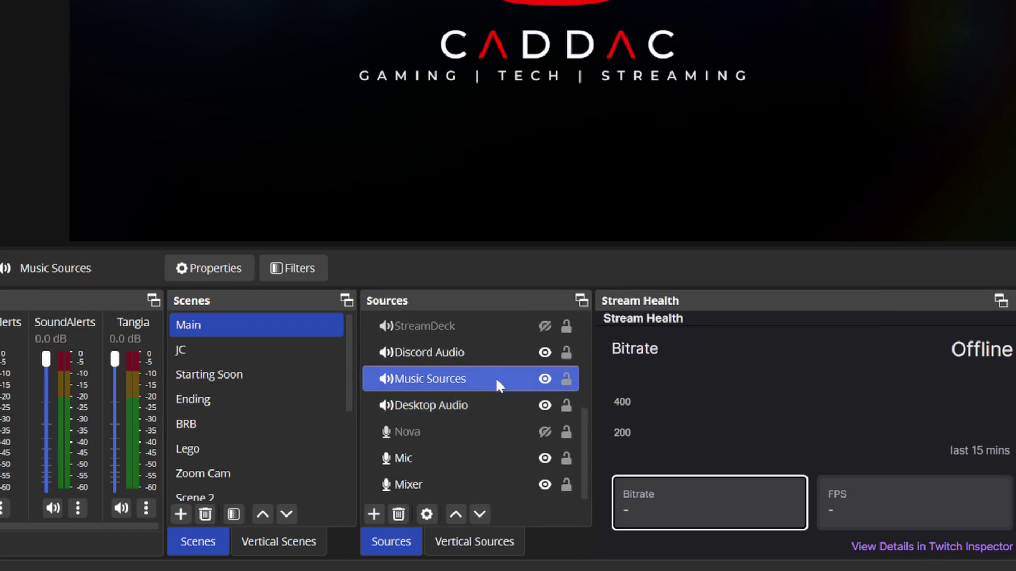
left_click(482, 268)
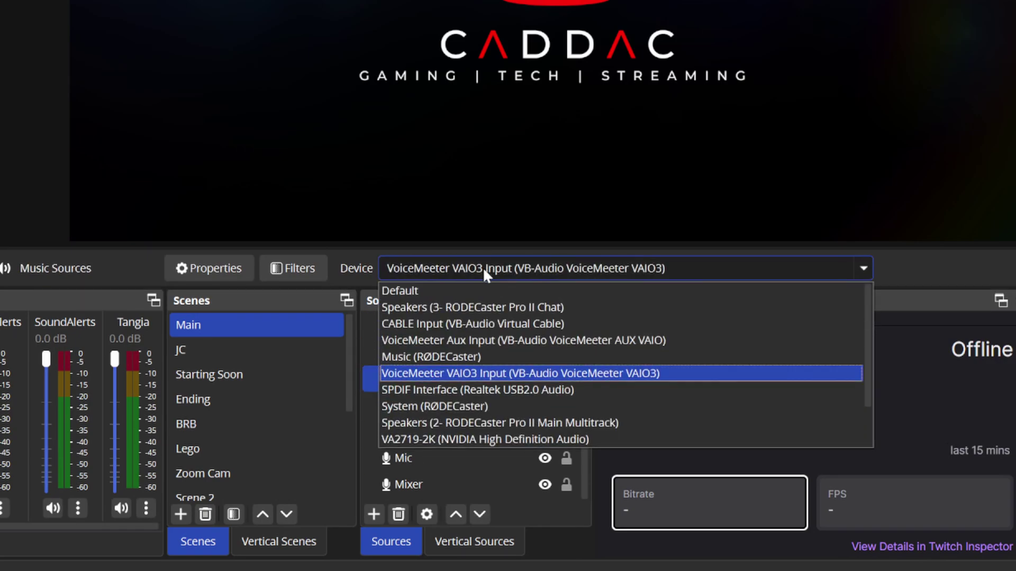
left_click(503, 358)
Capture Discord Audio from Speakers (3- RODECaster Pro II Chat) and recheck the other sources.
left_click(466, 352)
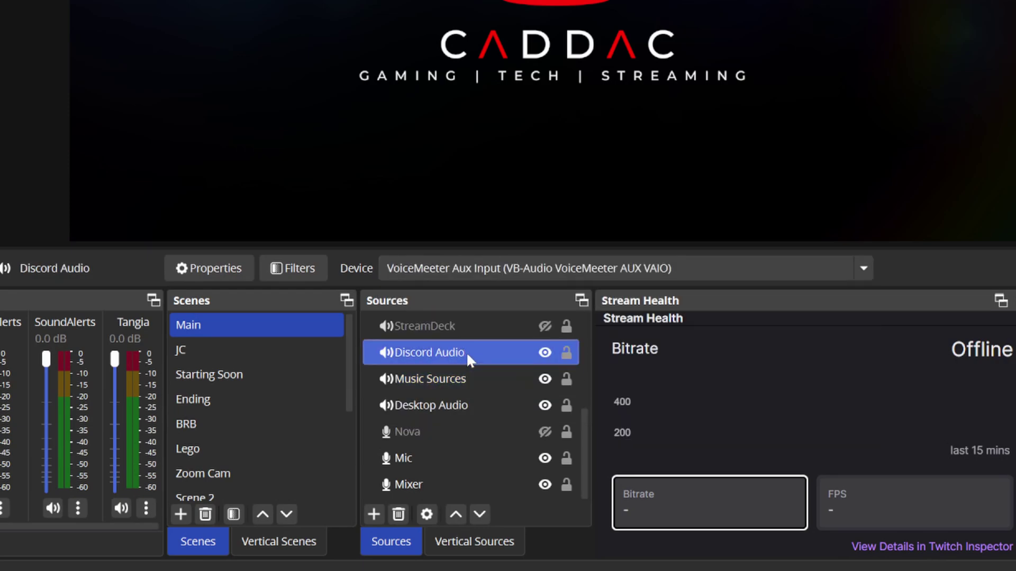
left_click(479, 277)
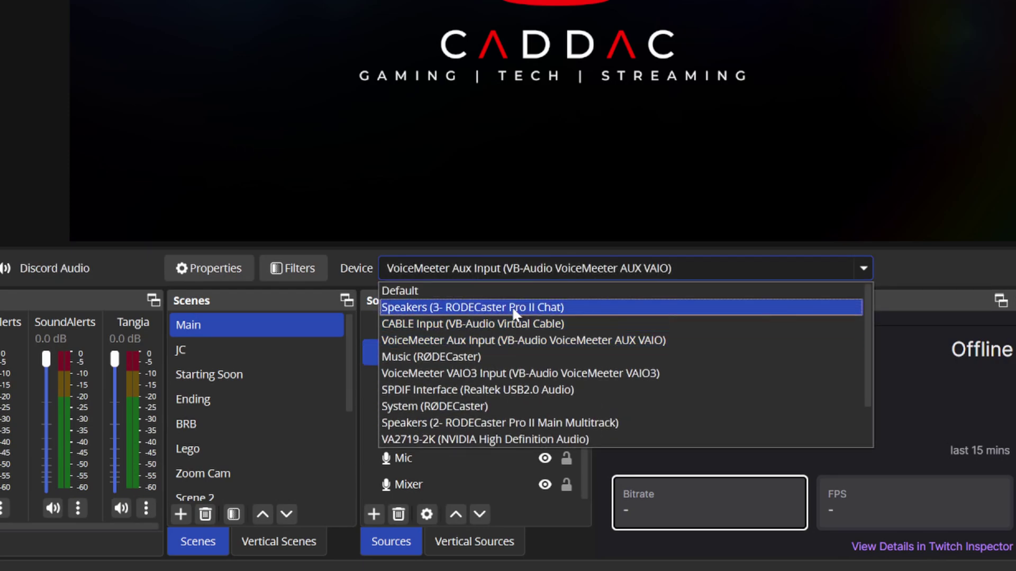
left_click(512, 307)
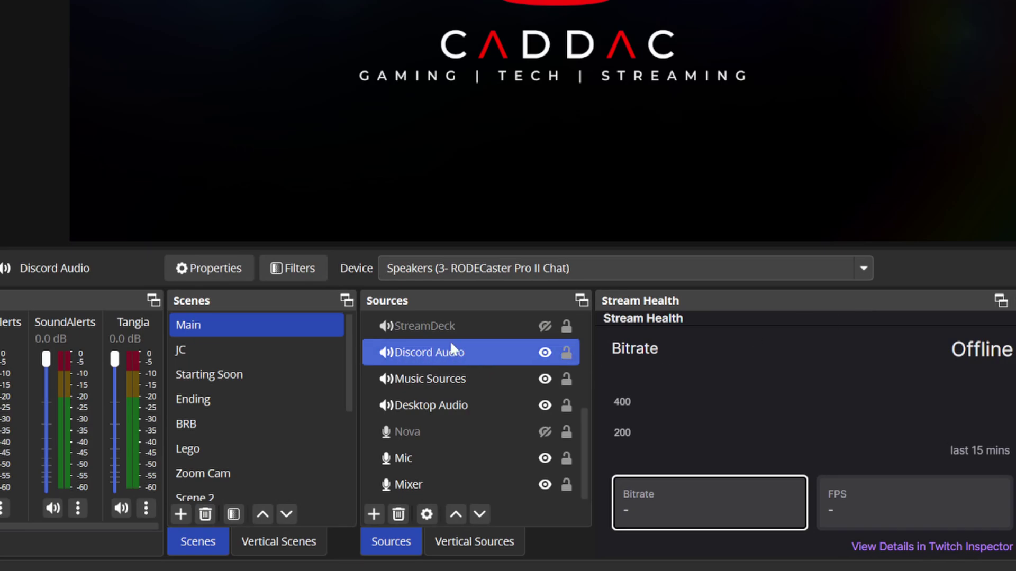
left_click(482, 374)
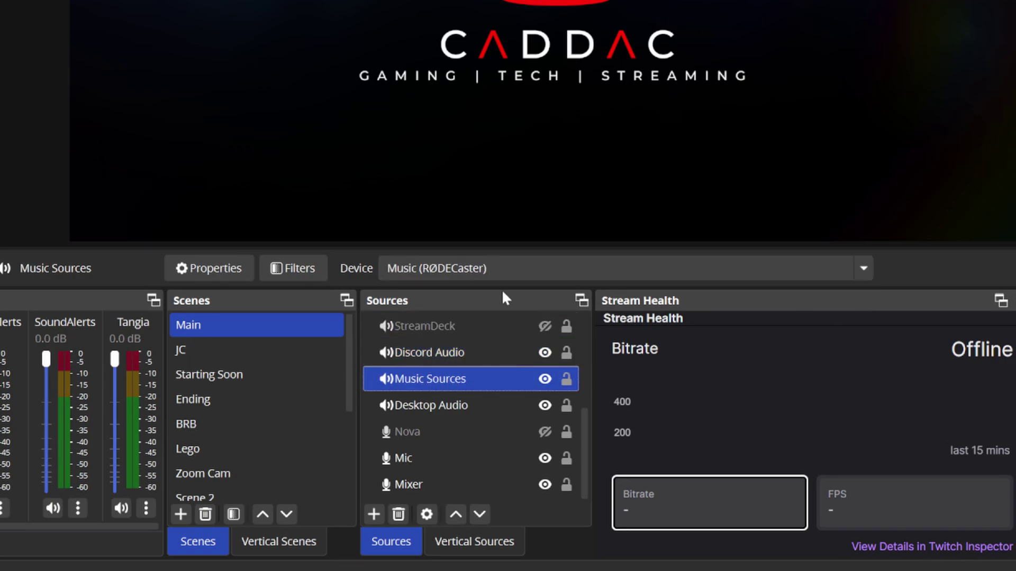
left_click(491, 405)
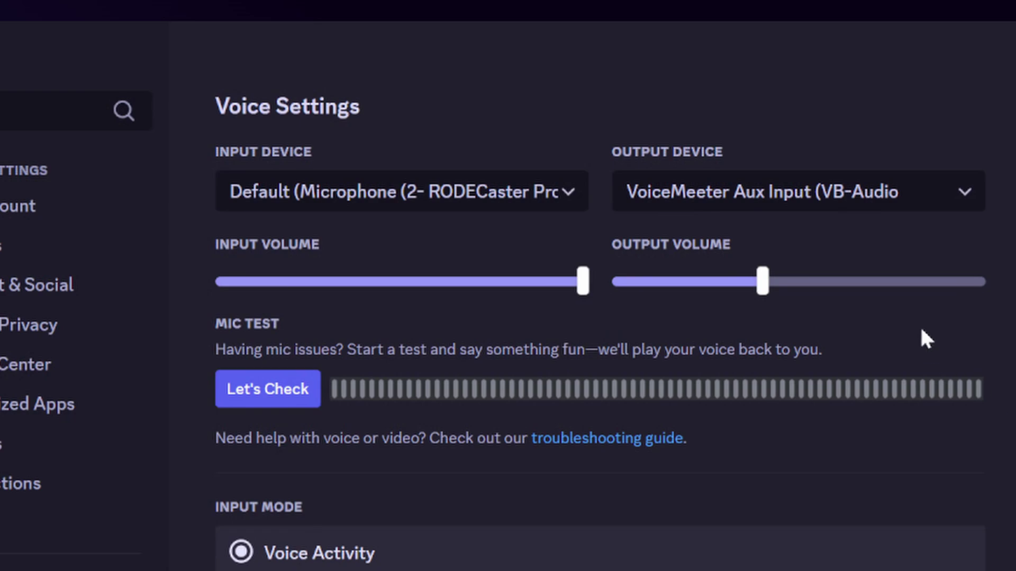
Set Discord's voice output device to Speakers (3- RODECaster Pro II Chat).
left_click(889, 203)
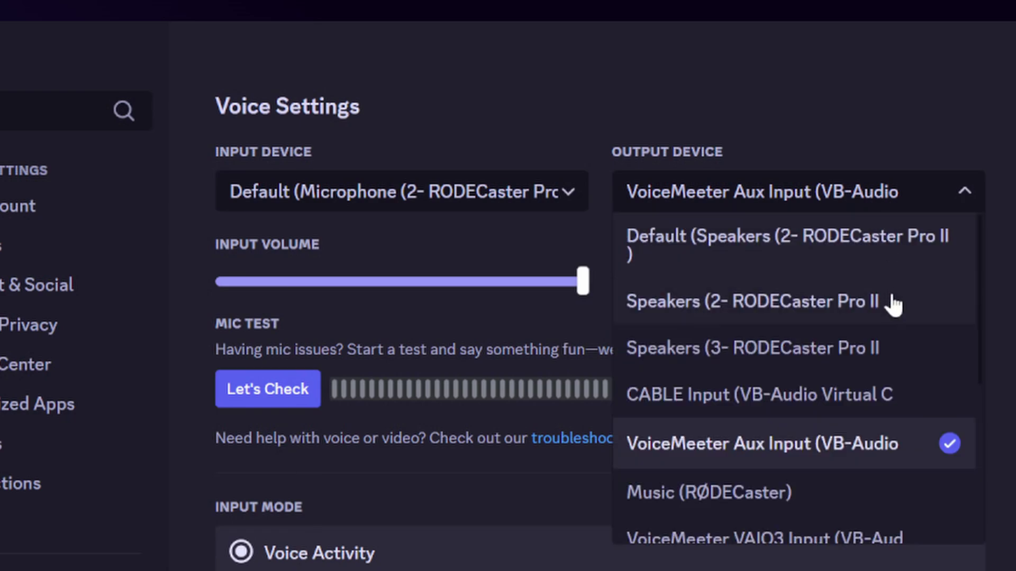
scroll(890, 343, "down", 1)
scroll(890, 341, "down", 2)
scroll(889, 355, "up", 3)
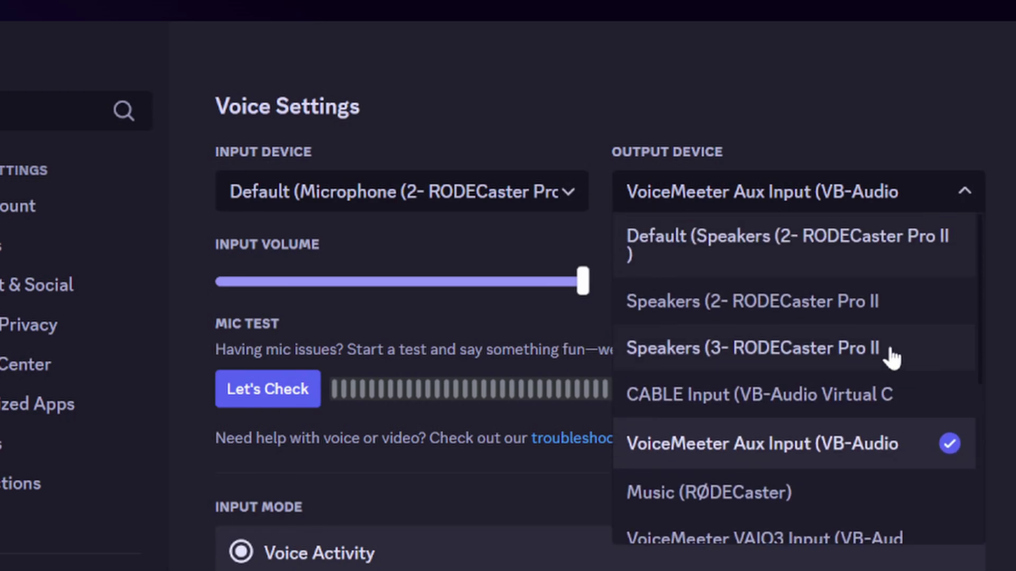
left_click(891, 350)
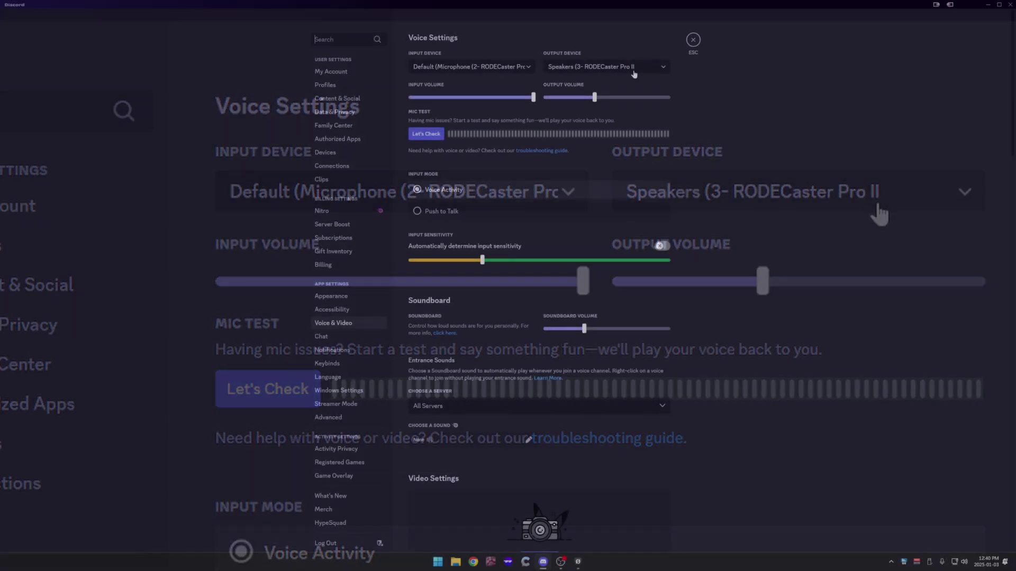
left_click(633, 68)
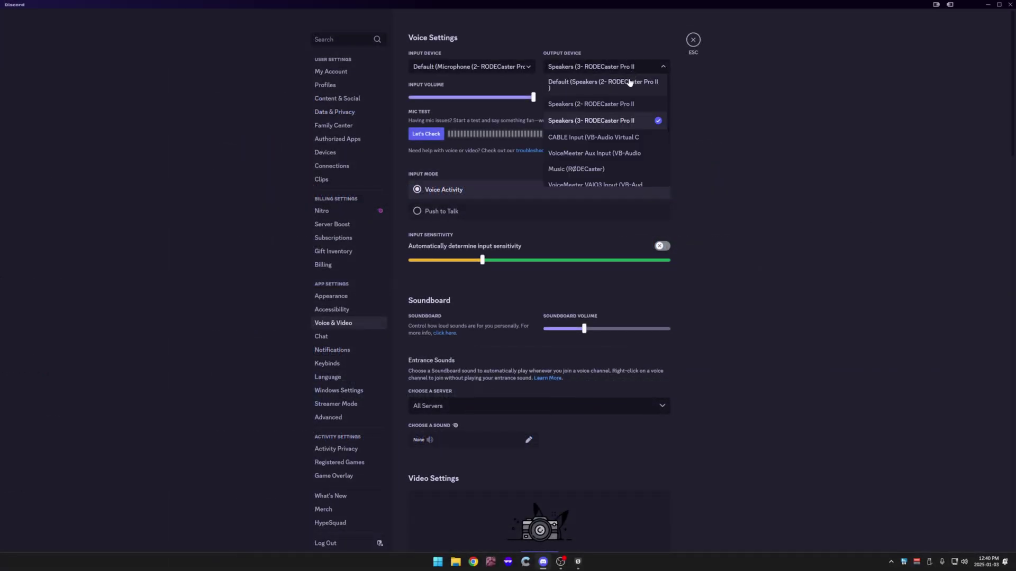
Cross-check OBS's Discord Audio device, then close Discord's output list keeping the Chat speakers.
mouse_move(562, 561)
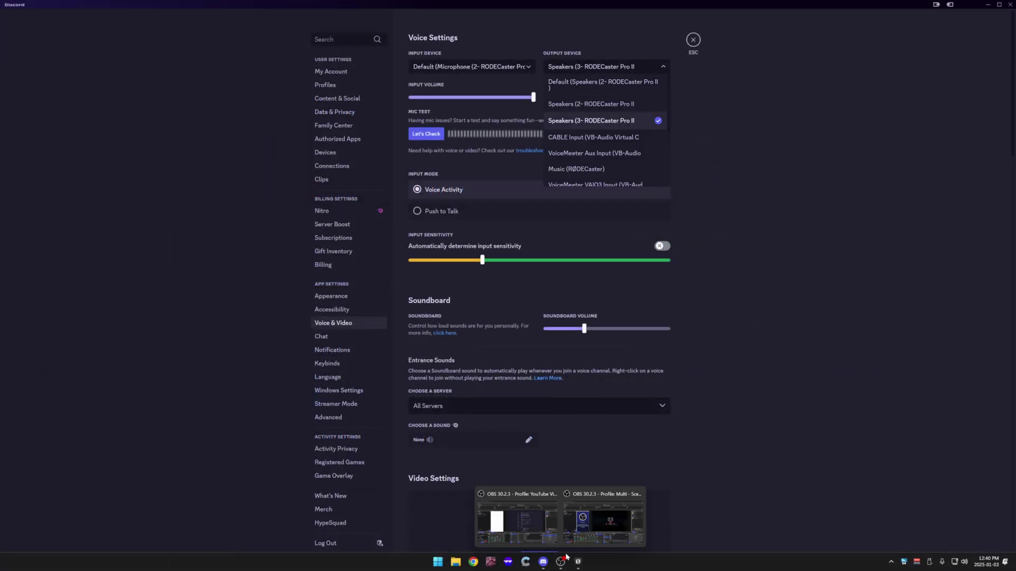
left_click(603, 516)
left_click(537, 440)
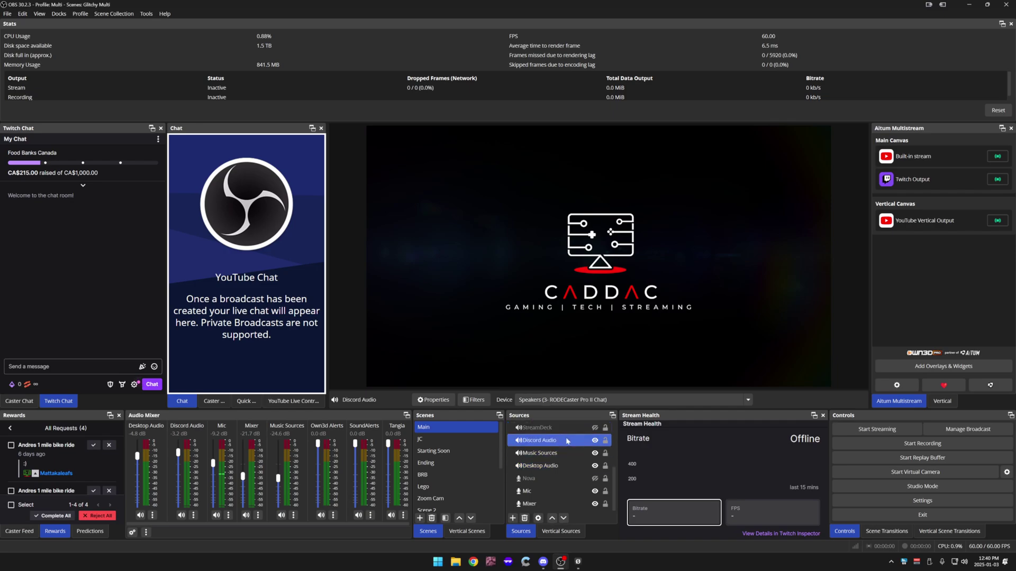
mouse_move(579, 564)
left_click(543, 562)
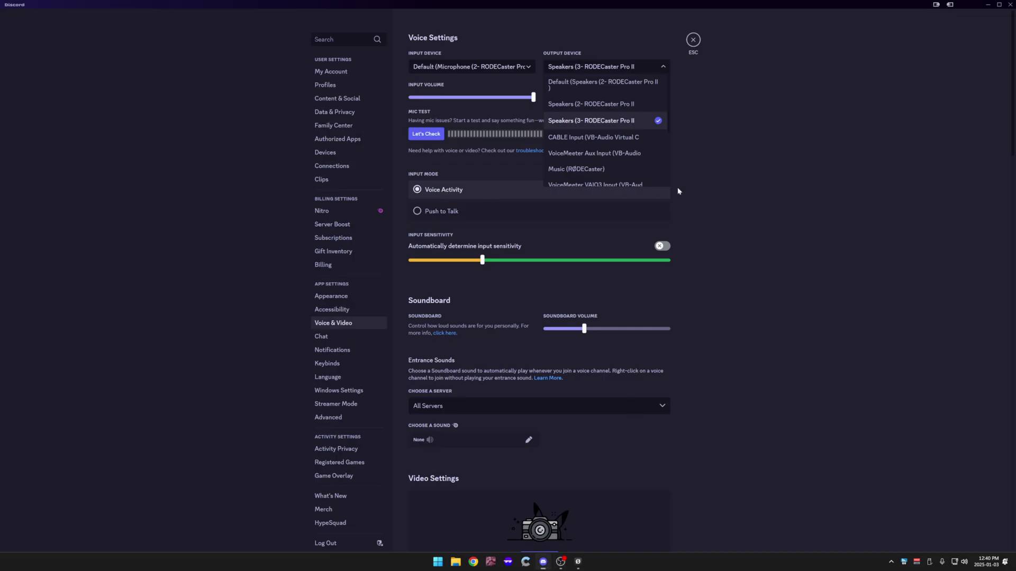
left_click(621, 121)
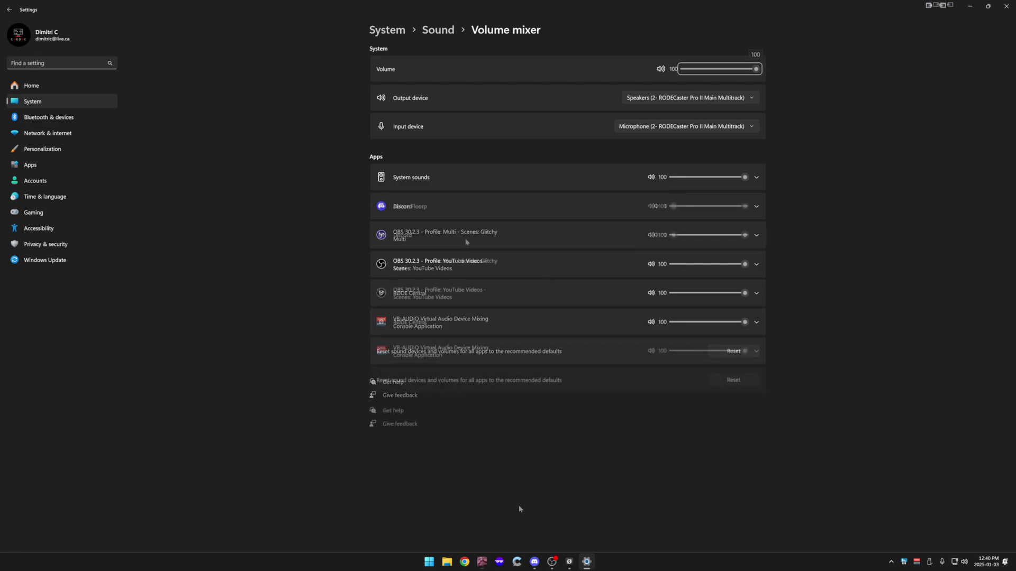
In Volume mixer, send Ablaze Floorp's output to Music (RØDECaster) and input from the Chat microphone.
left_click(756, 211)
left_click(625, 229)
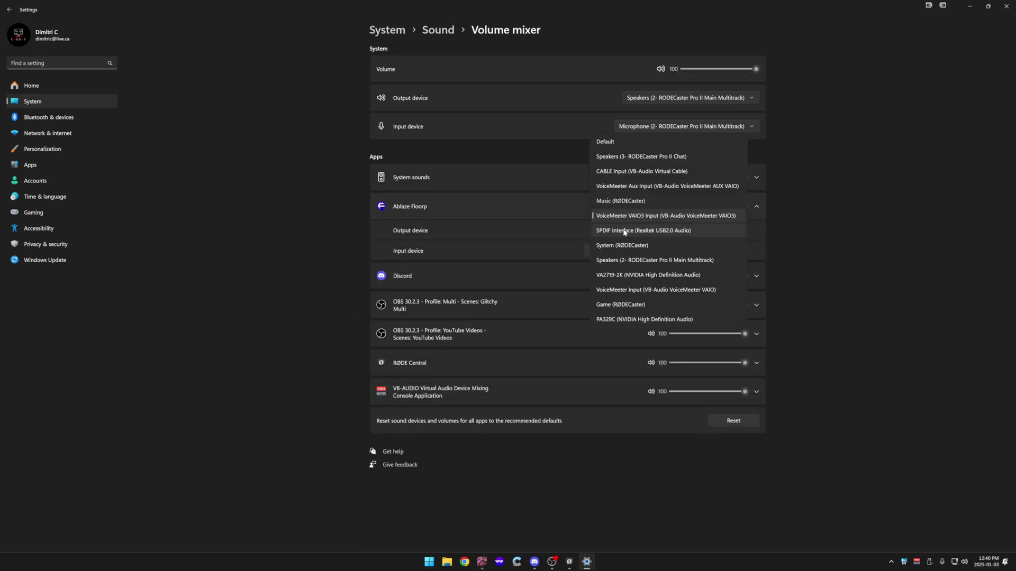
left_click(616, 202)
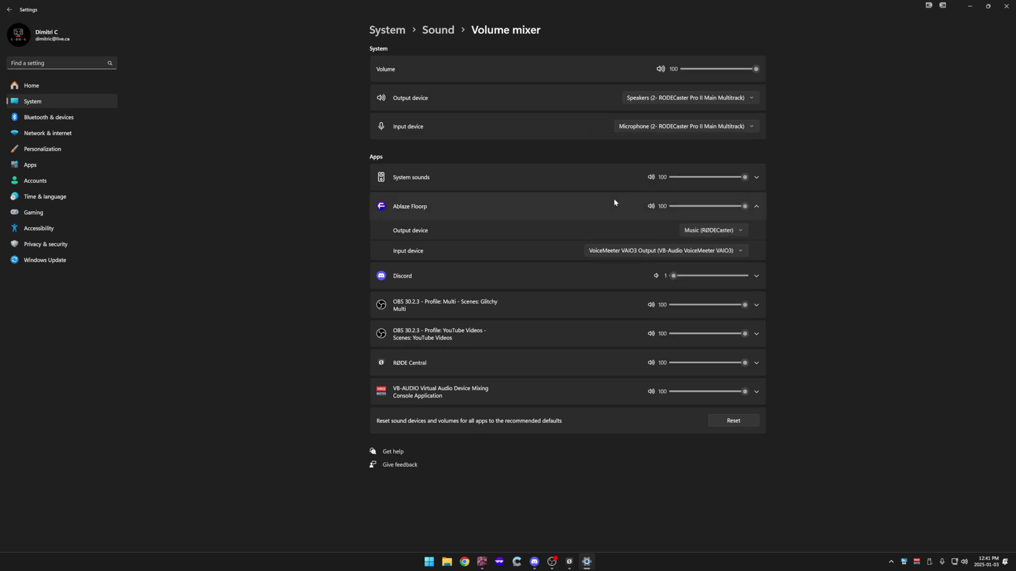
left_click(625, 251)
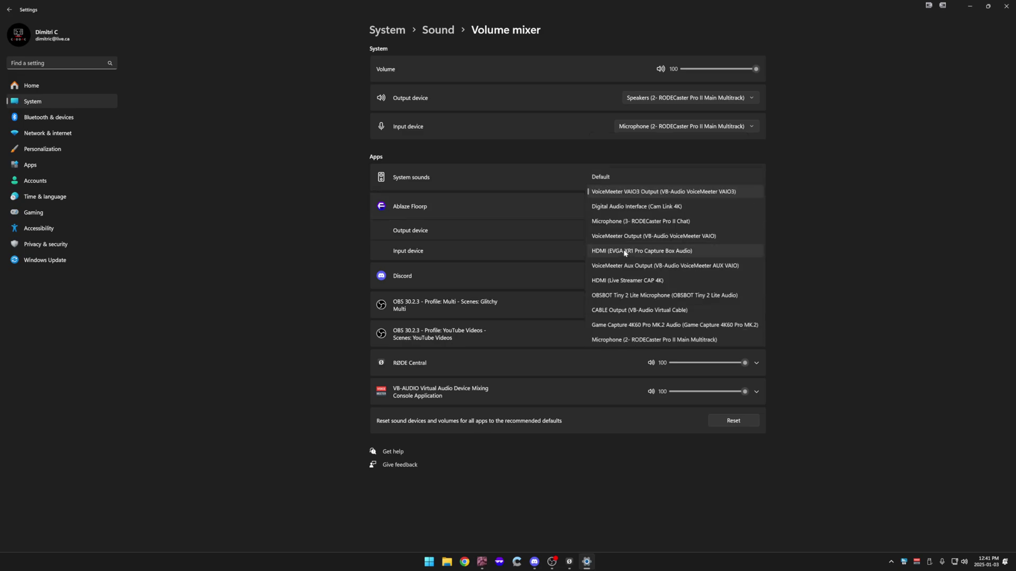
left_click(666, 224)
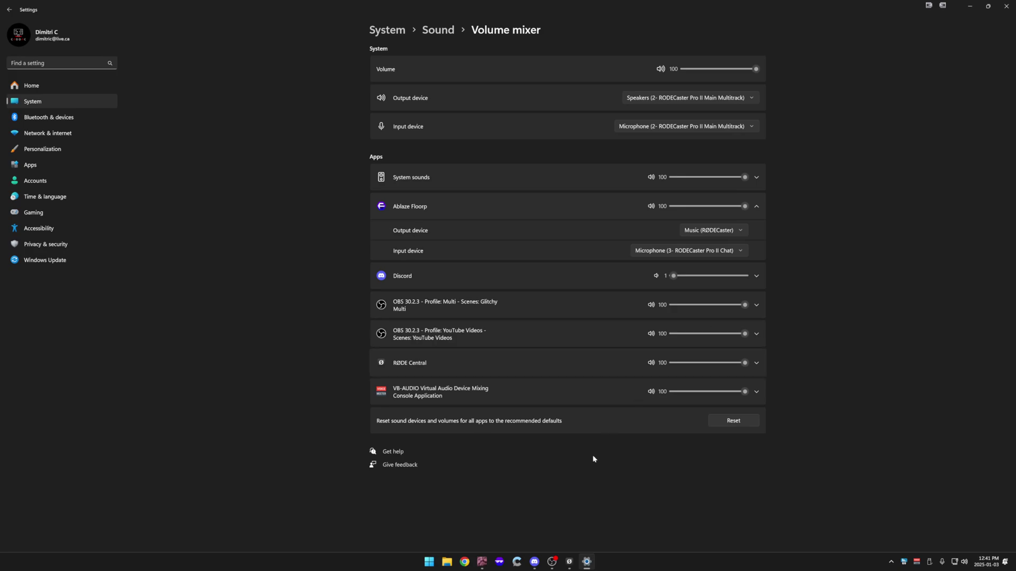
left_click(570, 562)
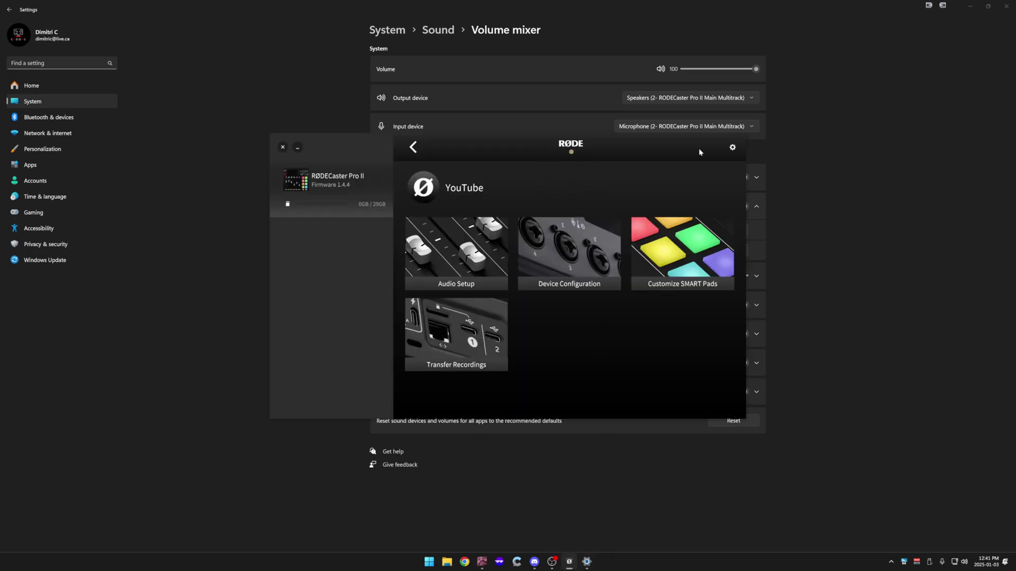
Keep Monitor Out on RODECaster Pro II Main Multitrack, then return to the volume mixer.
left_click(733, 148)
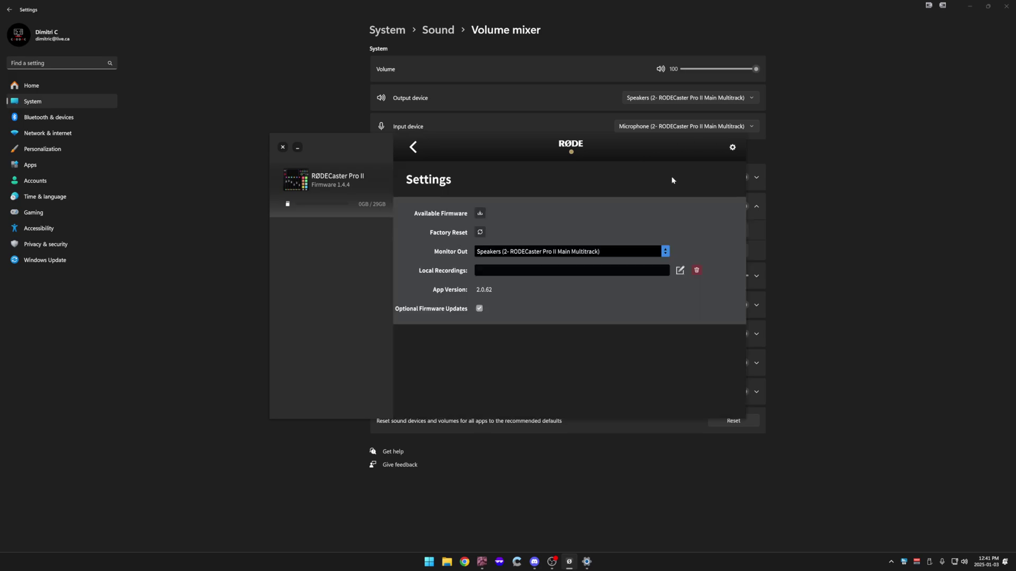
left_click(513, 254)
left_click(553, 230)
left_click(410, 151)
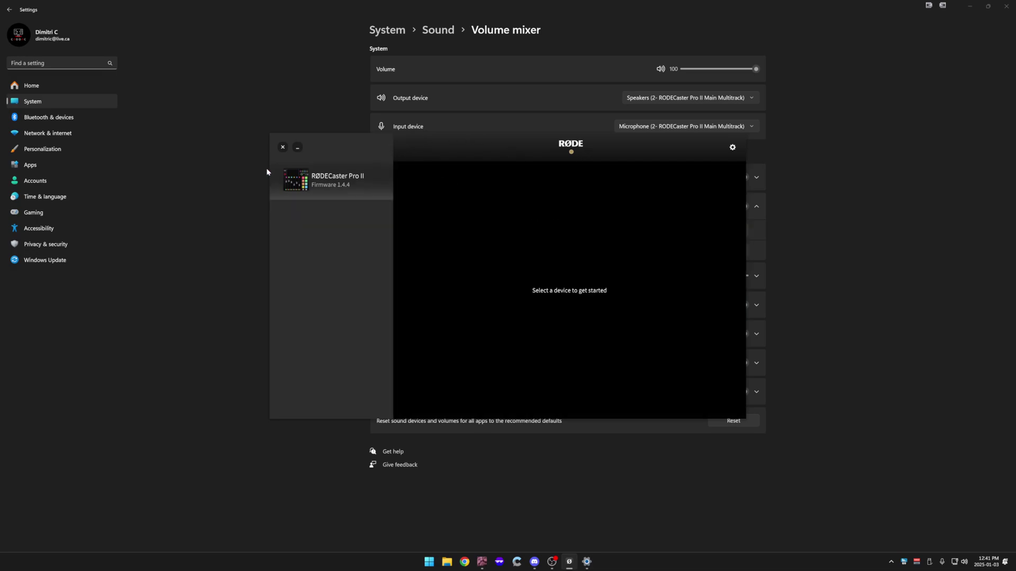
left_click(844, 262)
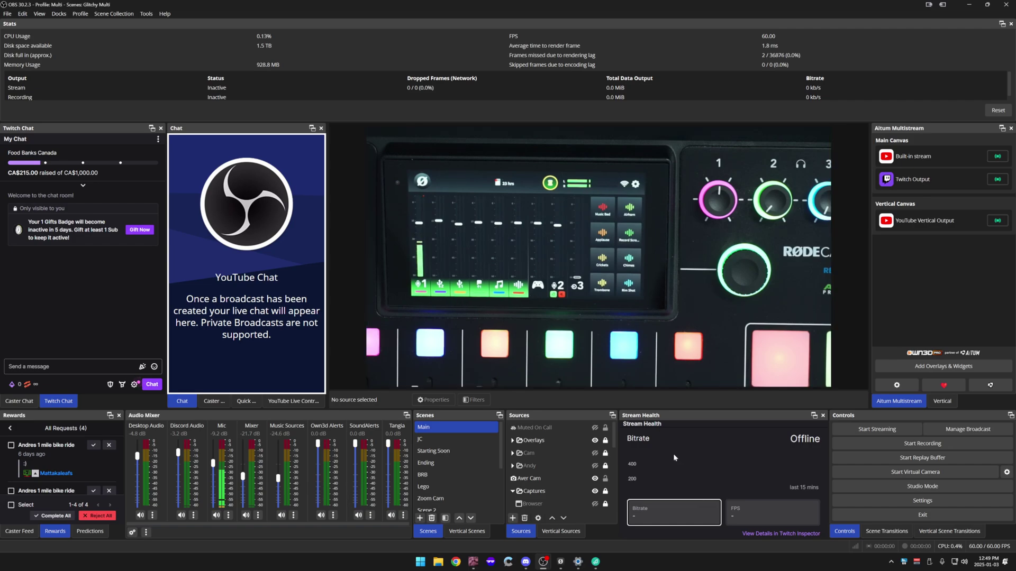
In Pretzel Rocks with output on Music (RØDECaster), skip to Santa's Toystore and return to OBS.
left_click(596, 561)
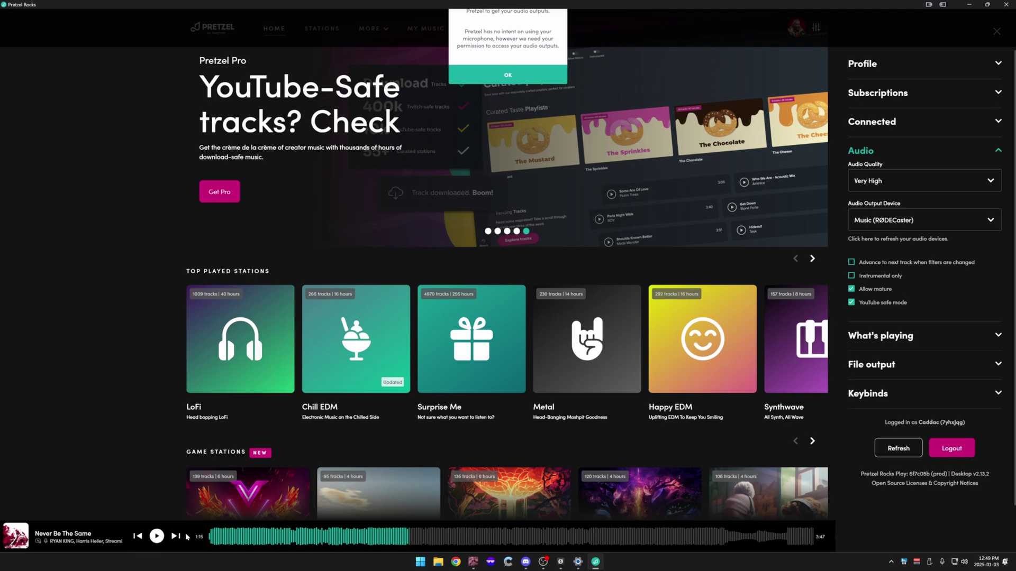
left_click(165, 540)
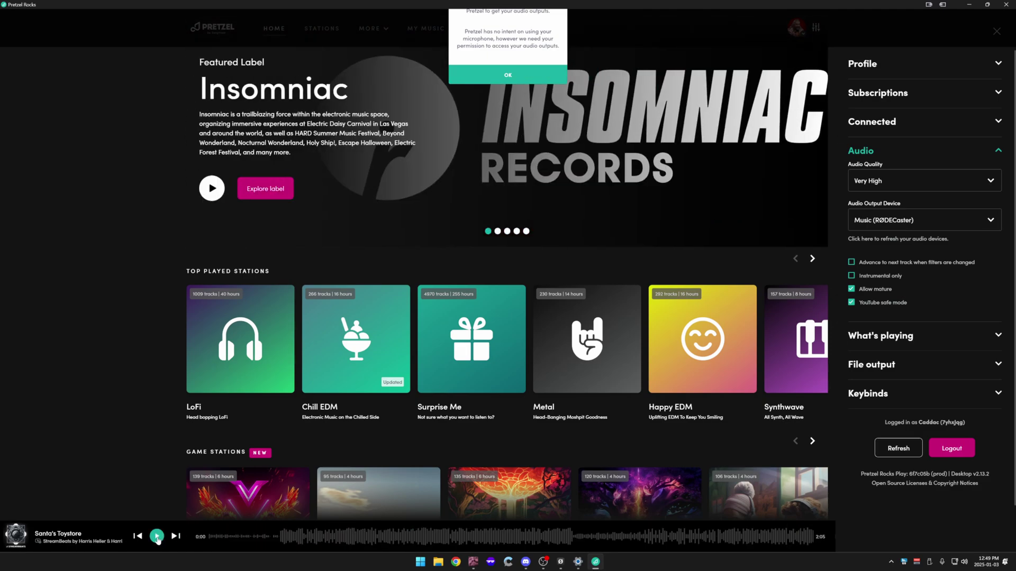
key("alt+Tab")
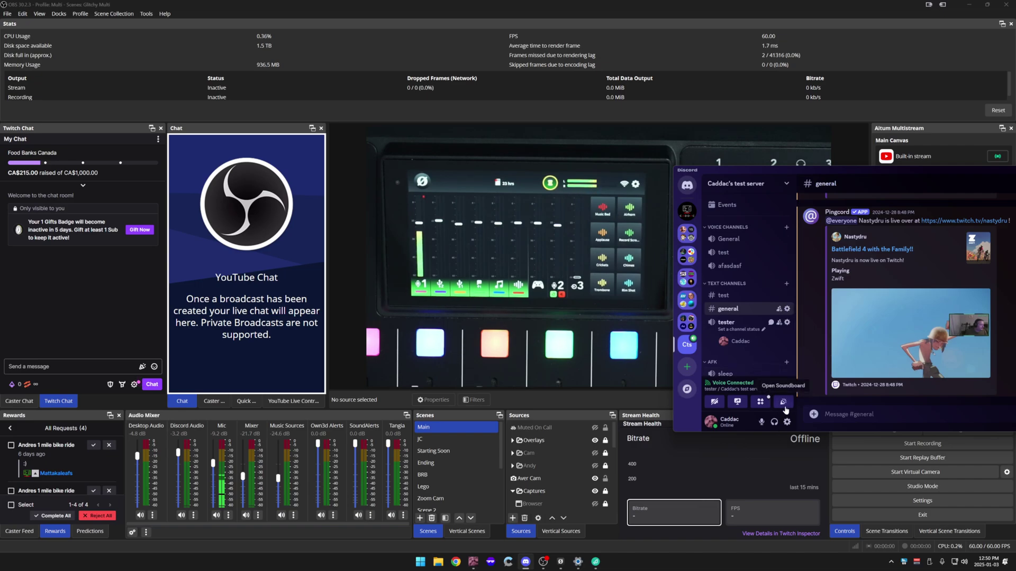
Play the 'garbage' sound from Discord's soundboard to test chat audio.
left_click(784, 403)
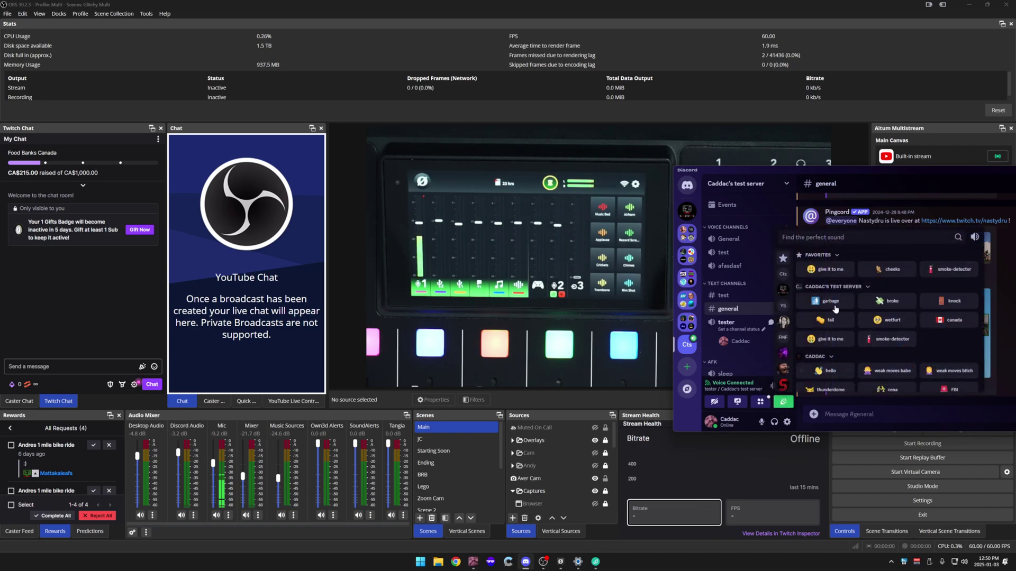
left_click(826, 301)
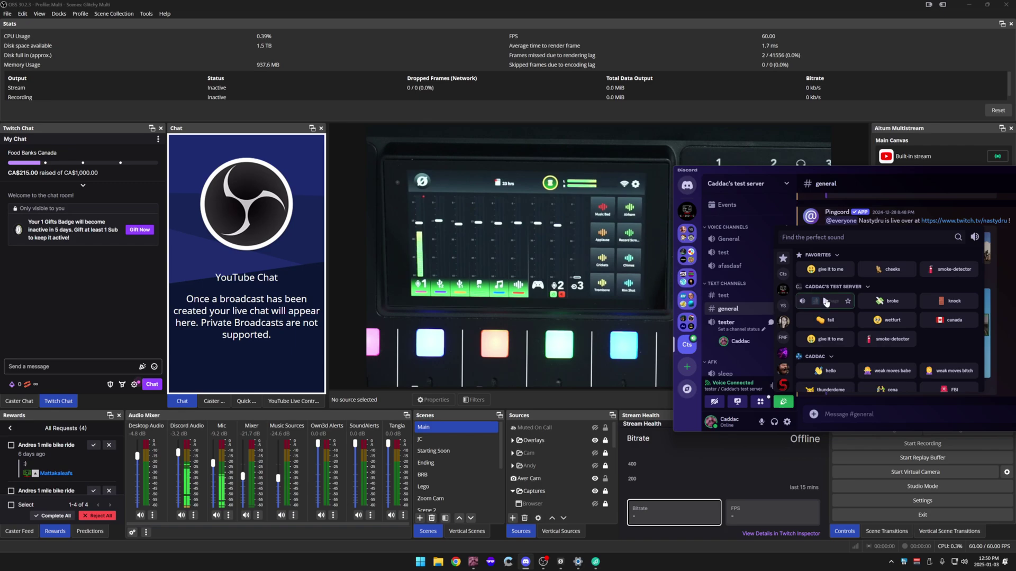